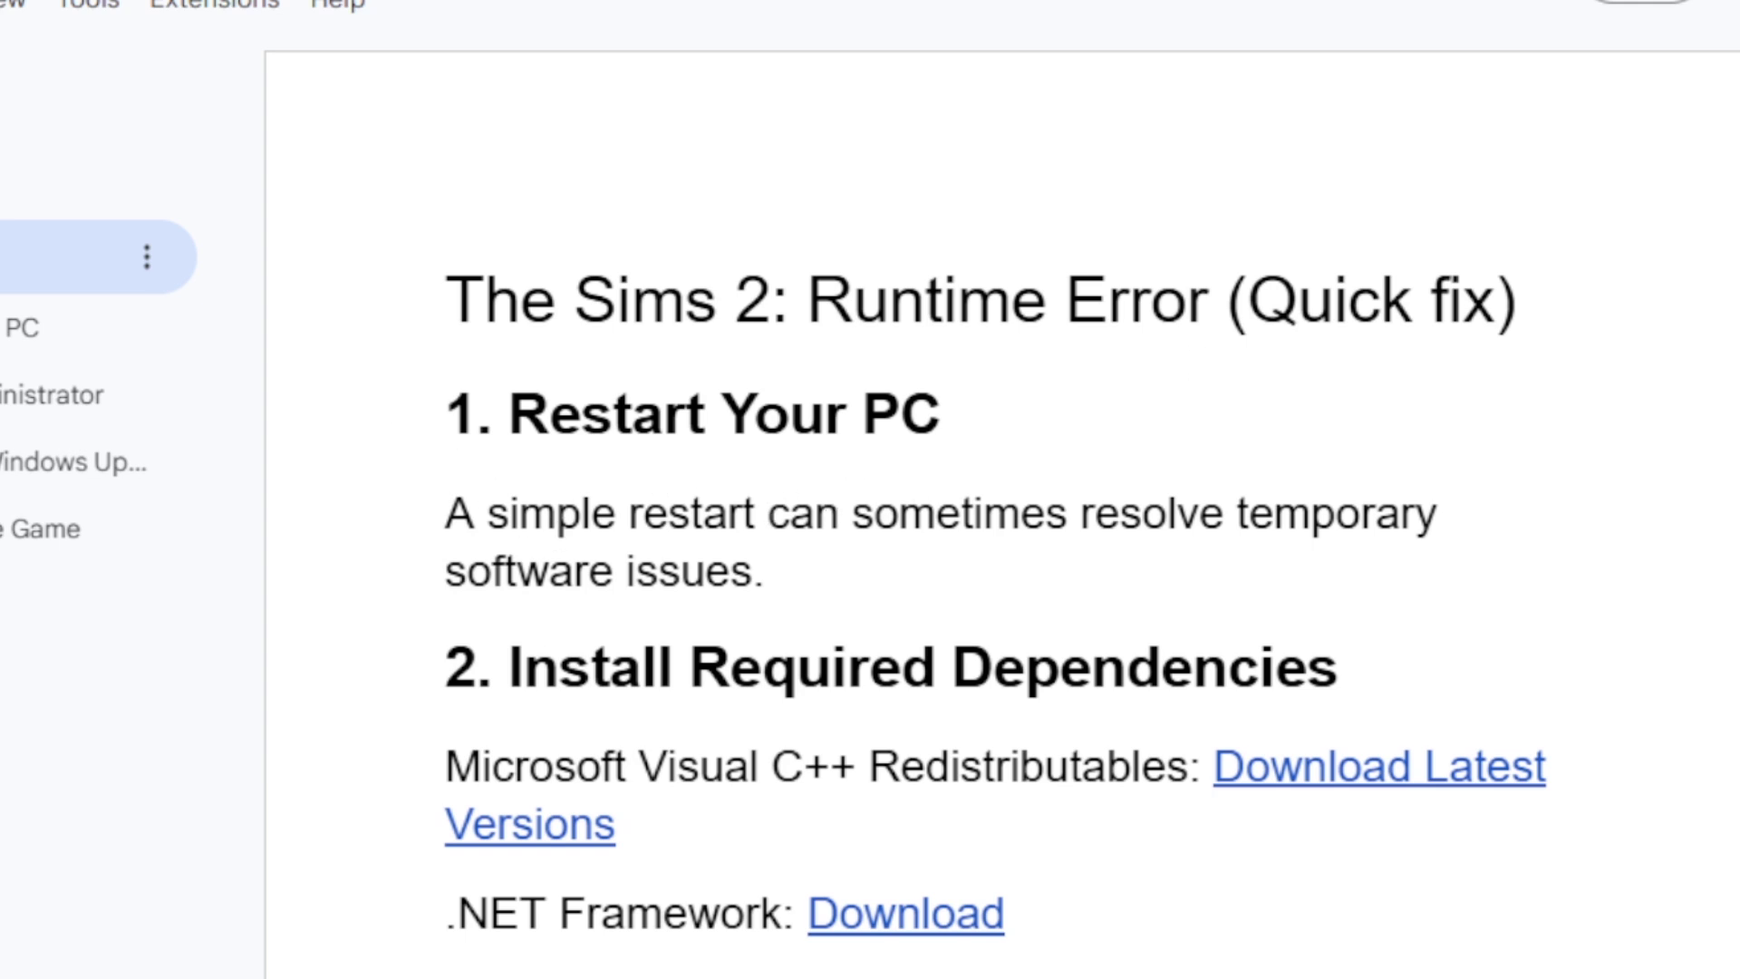
scroll(1321, 278, "down", 2)
scroll(1322, 278, "down", 1)
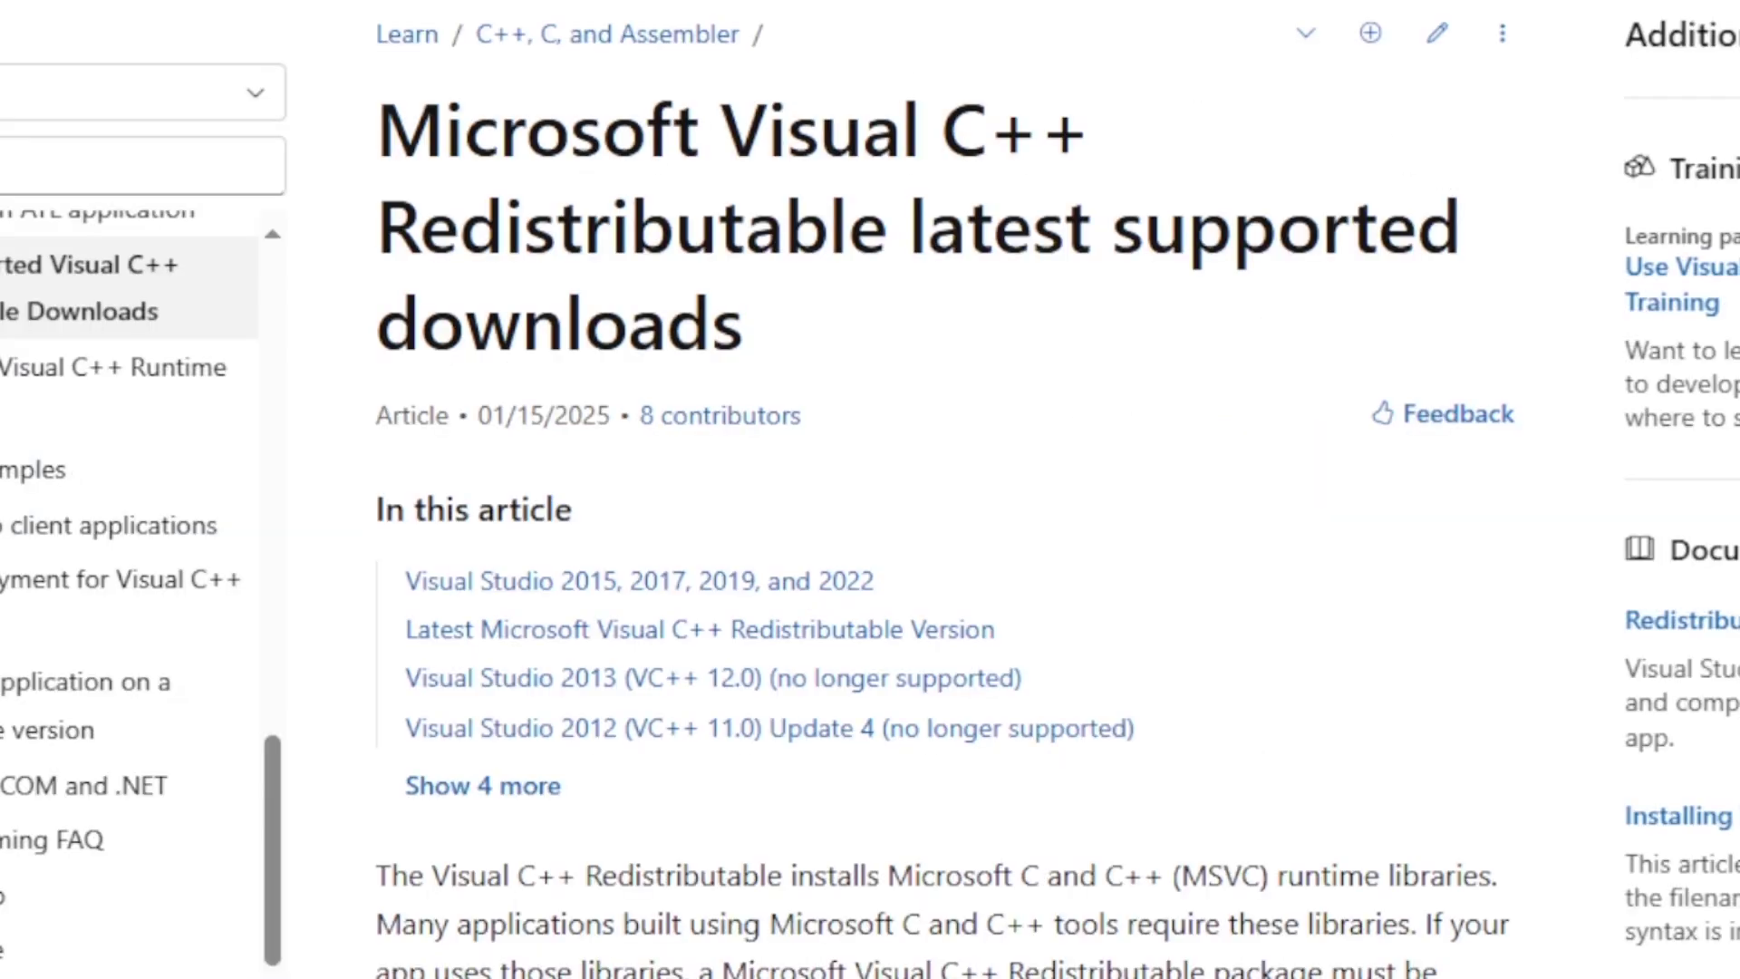
scroll(952, 544, "down", 4)
scroll(952, 543, "down", 6)
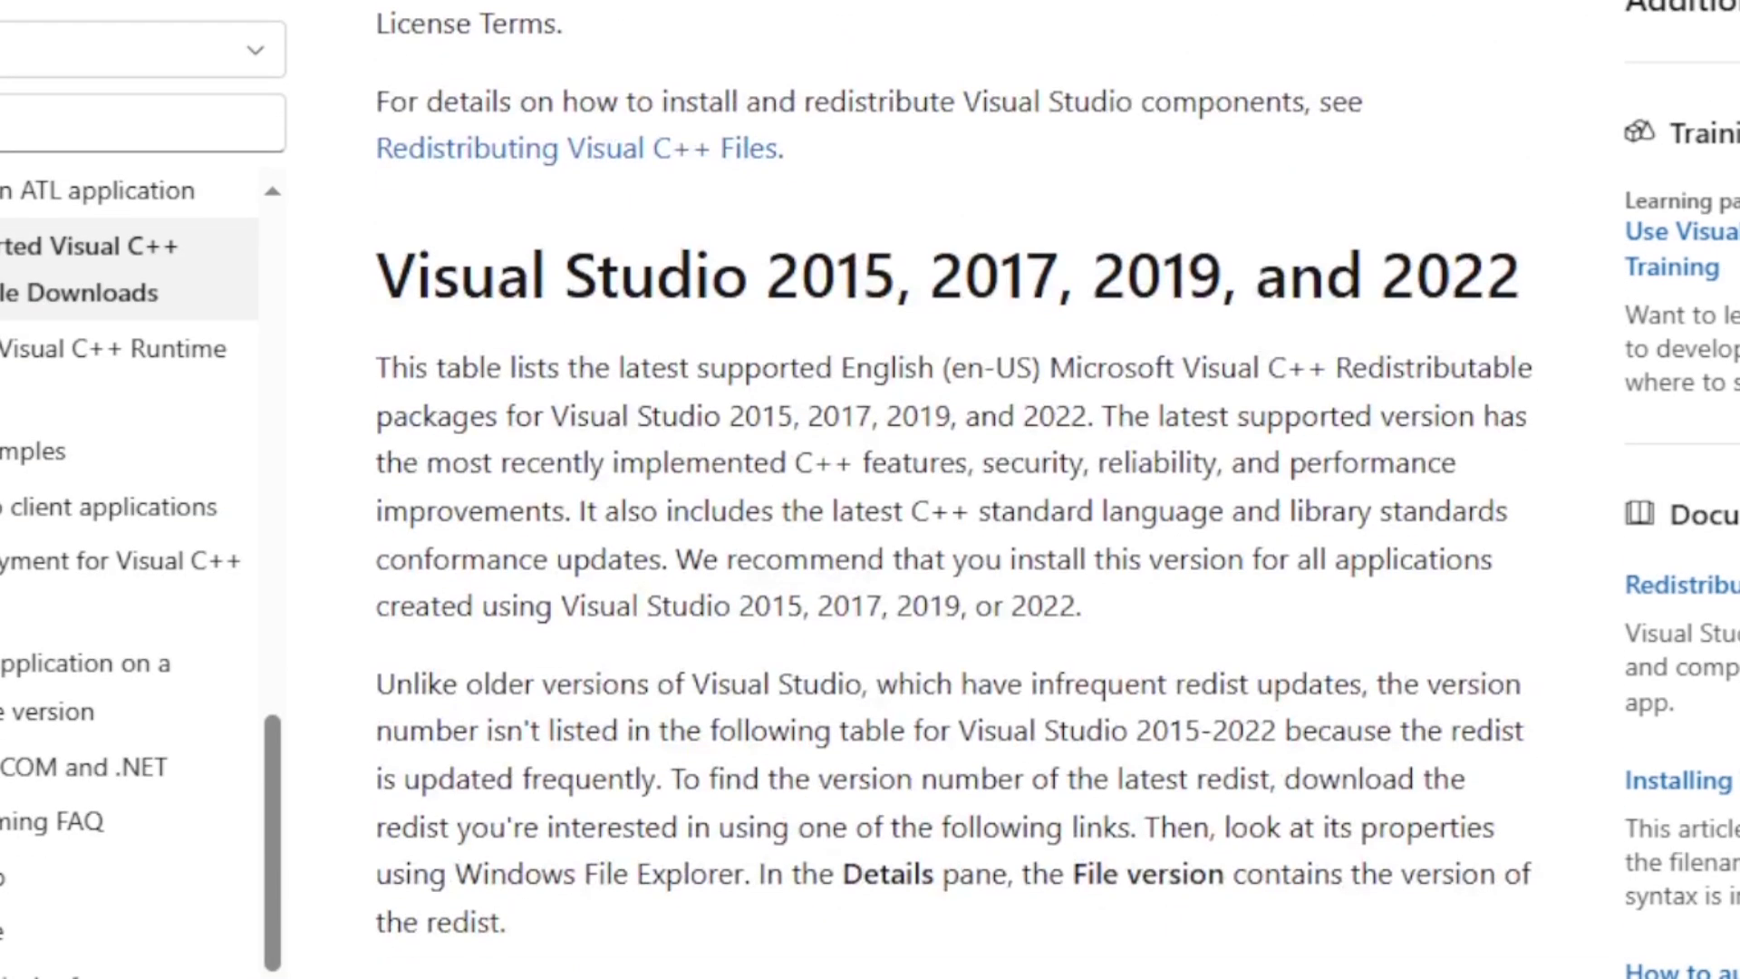
scroll(952, 544, "down", 6)
scroll(952, 544, "down", 1)
scroll(950, 375, "down", 2)
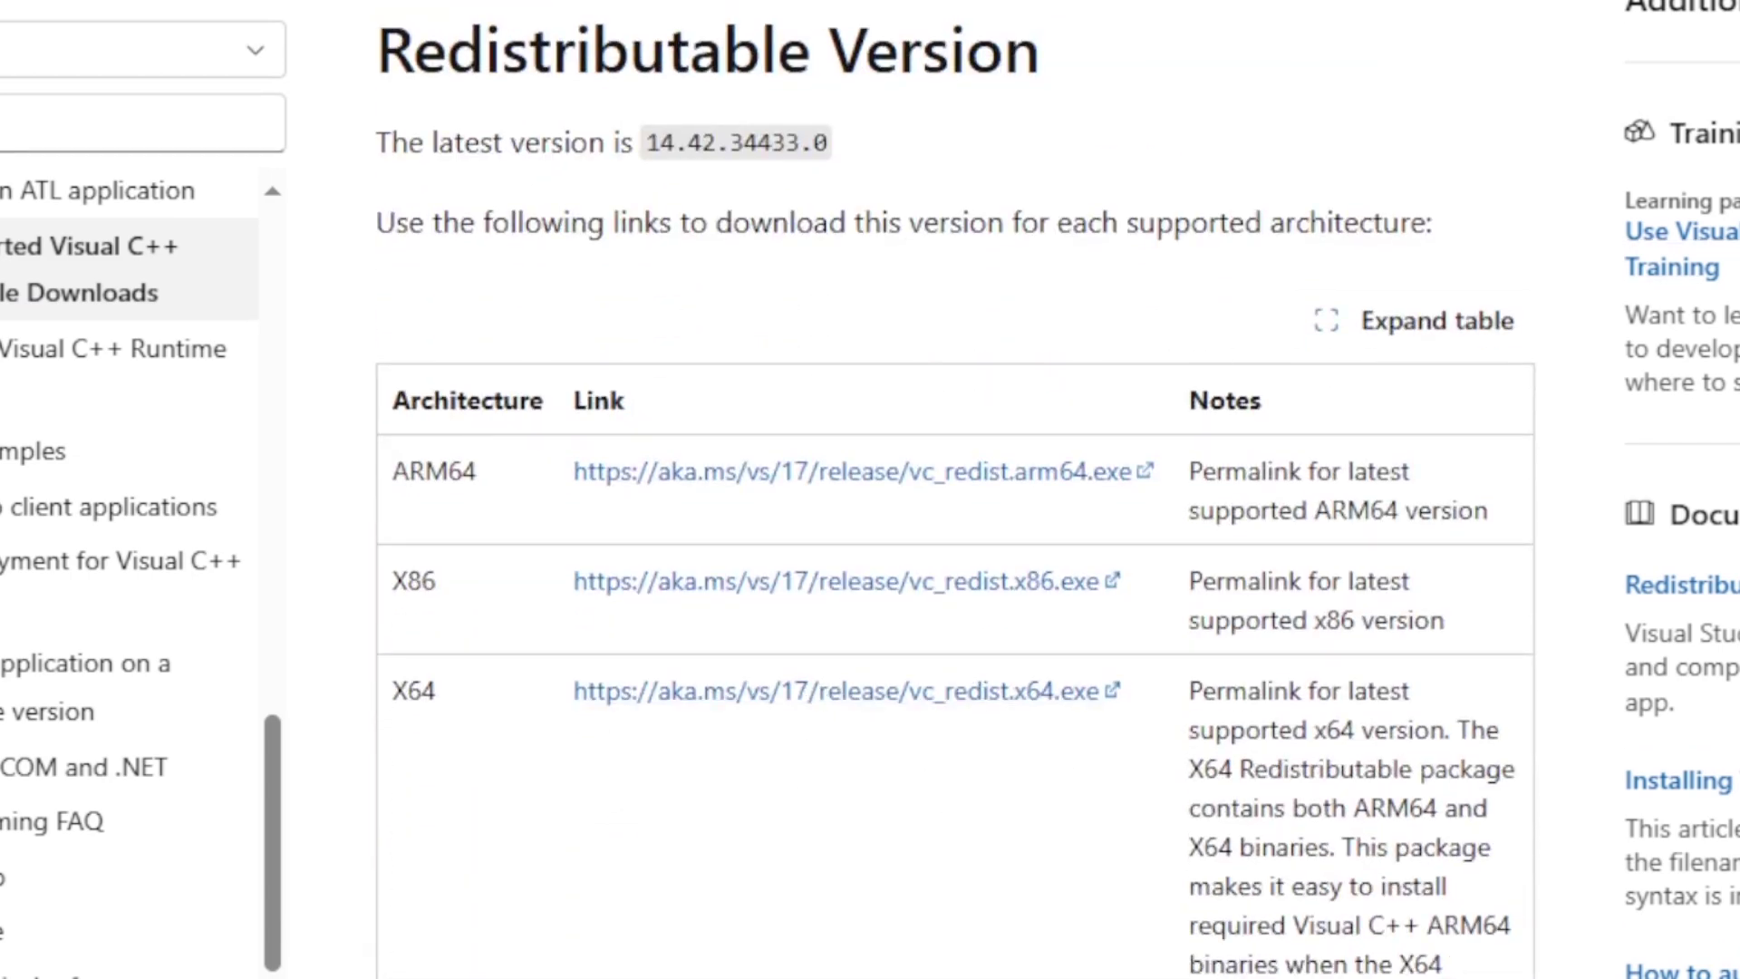
scroll(1385, 23, "up", 5)
scroll(1384, 23, "up", 2)
scroll(1384, 24, "up", 5)
scroll(1384, 22, "up", 1)
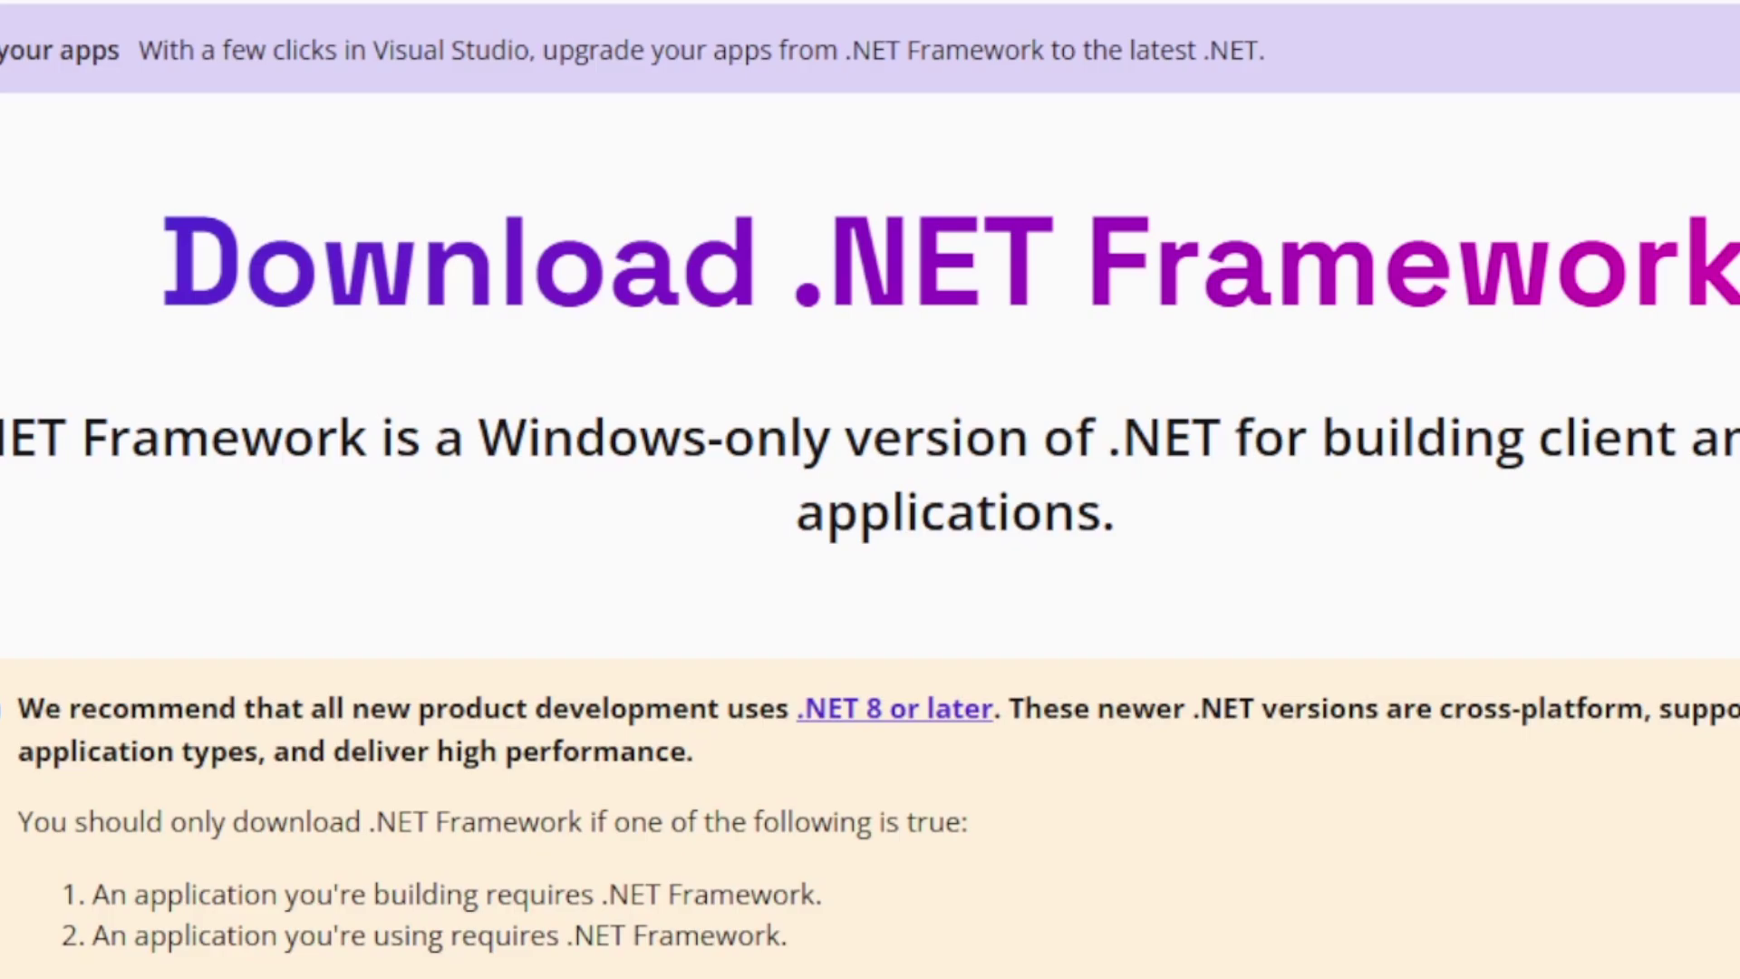
scroll(870, 489, "down", 3)
scroll(871, 490, "down", 2)
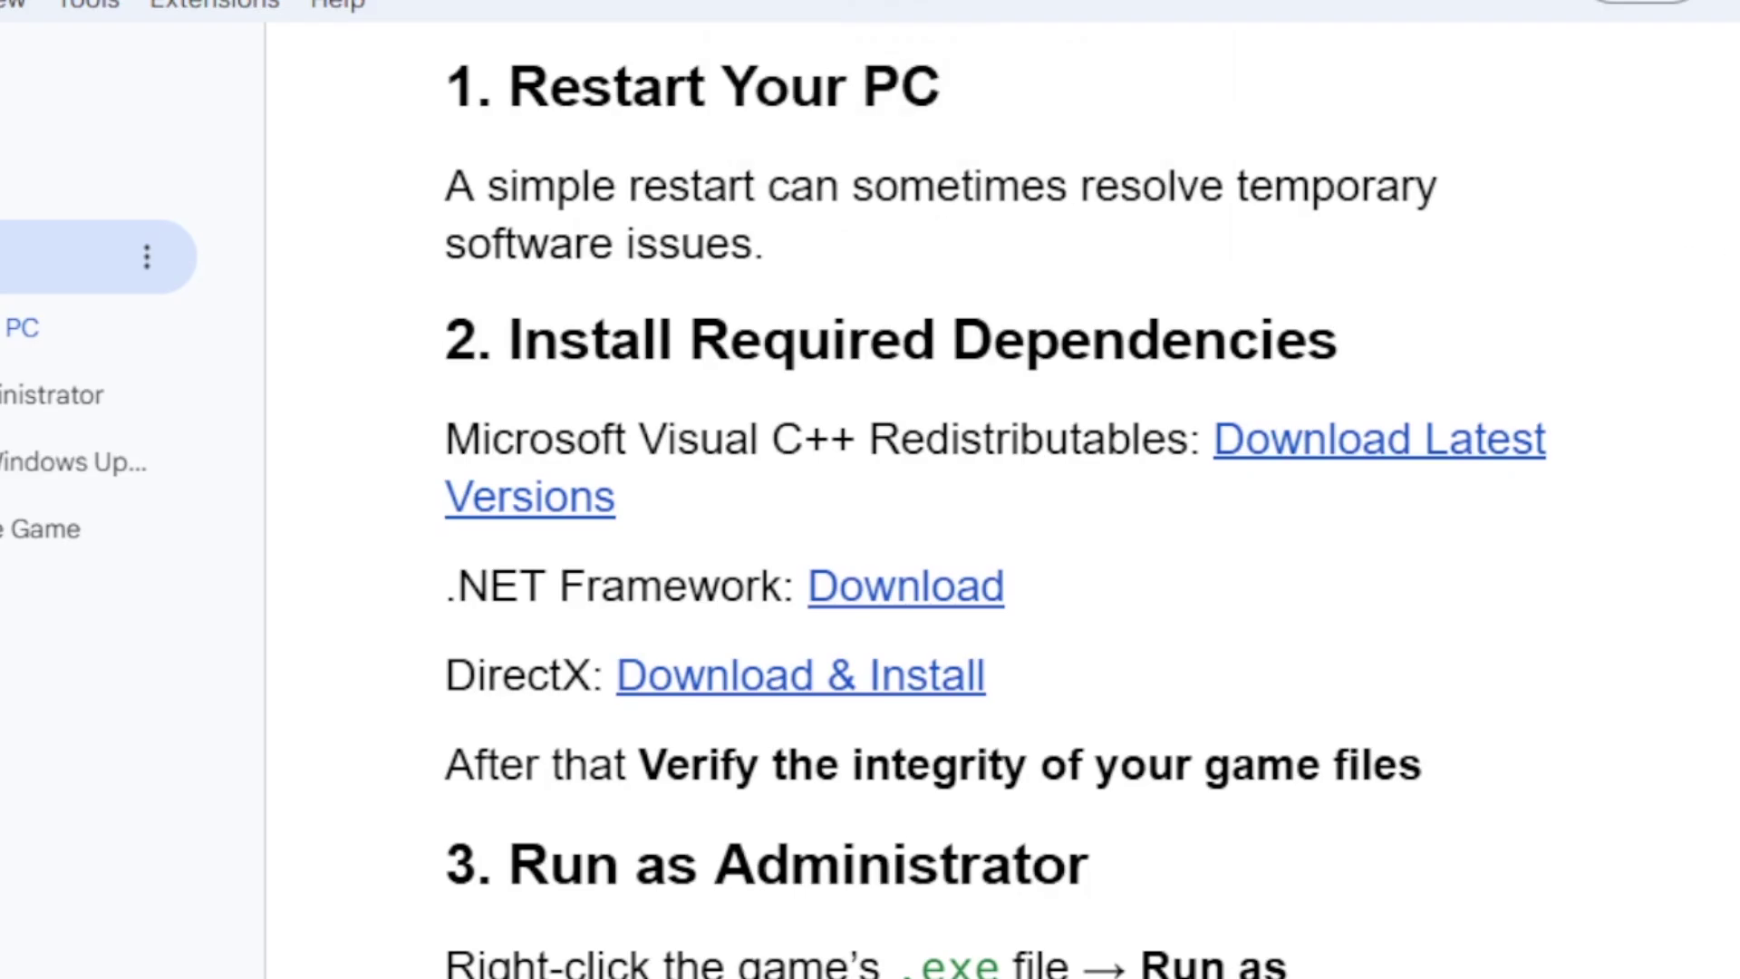
scroll(992, 490, "down", 2)
scroll(993, 489, "down", 2)
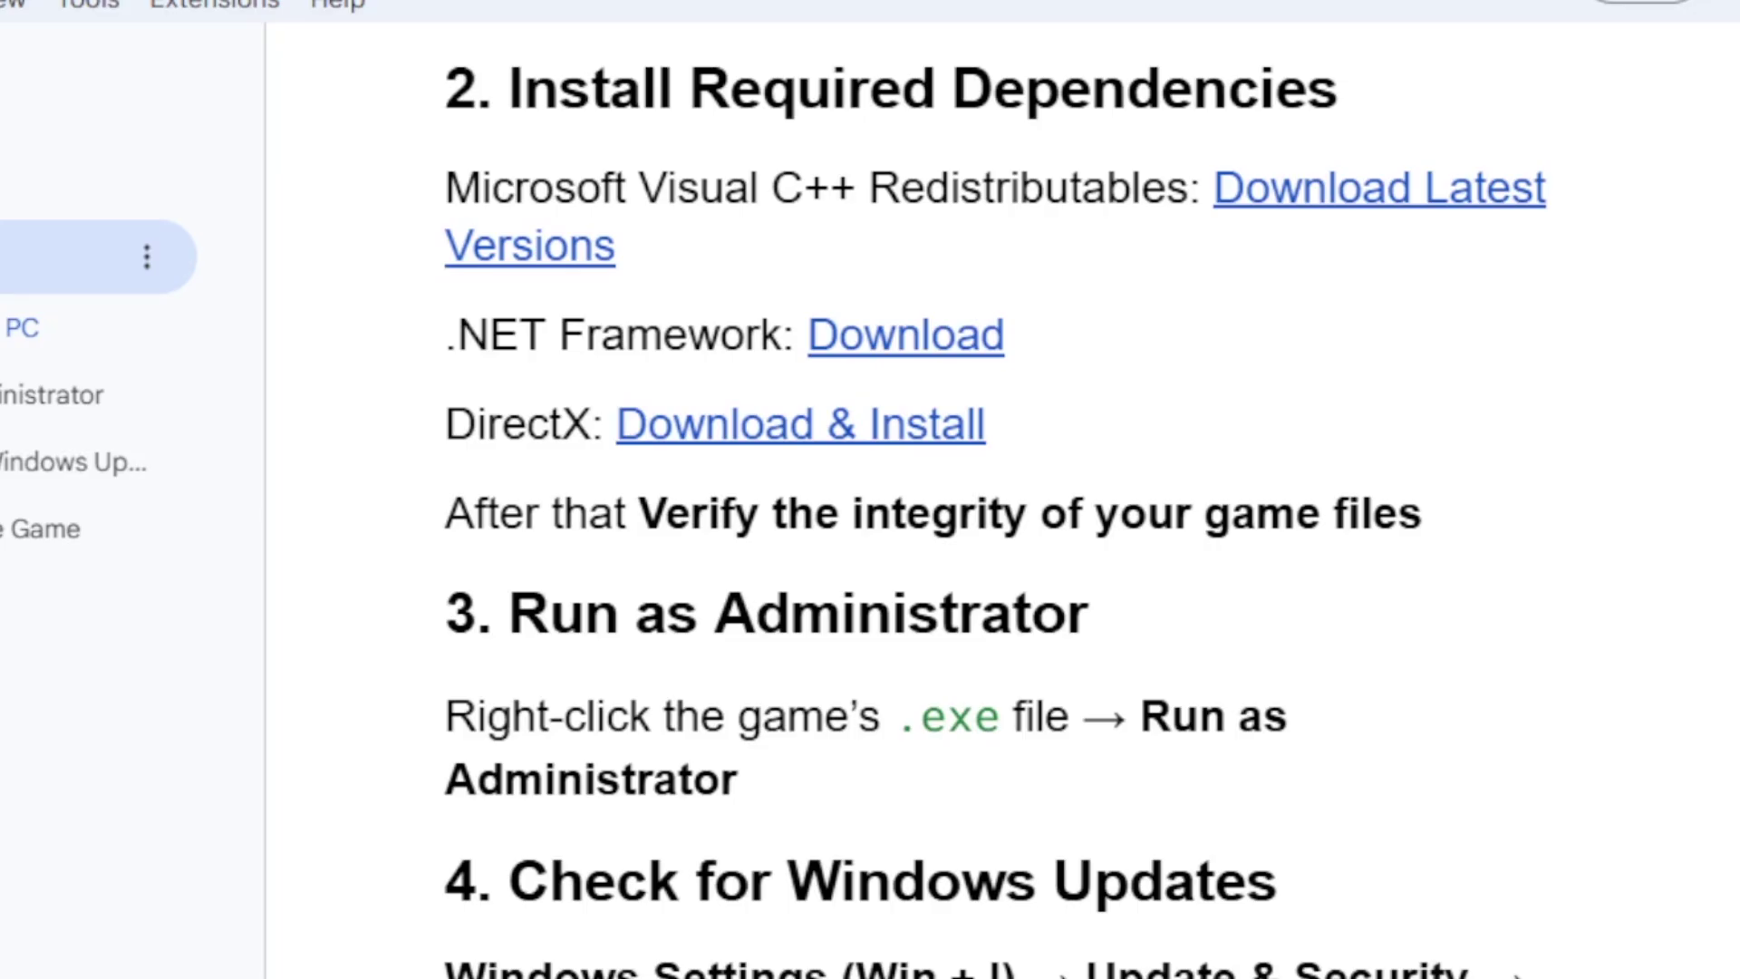
scroll(870, 489, "up", 3)
scroll(870, 490, "up", 1)
scroll(870, 490, "down", 1)
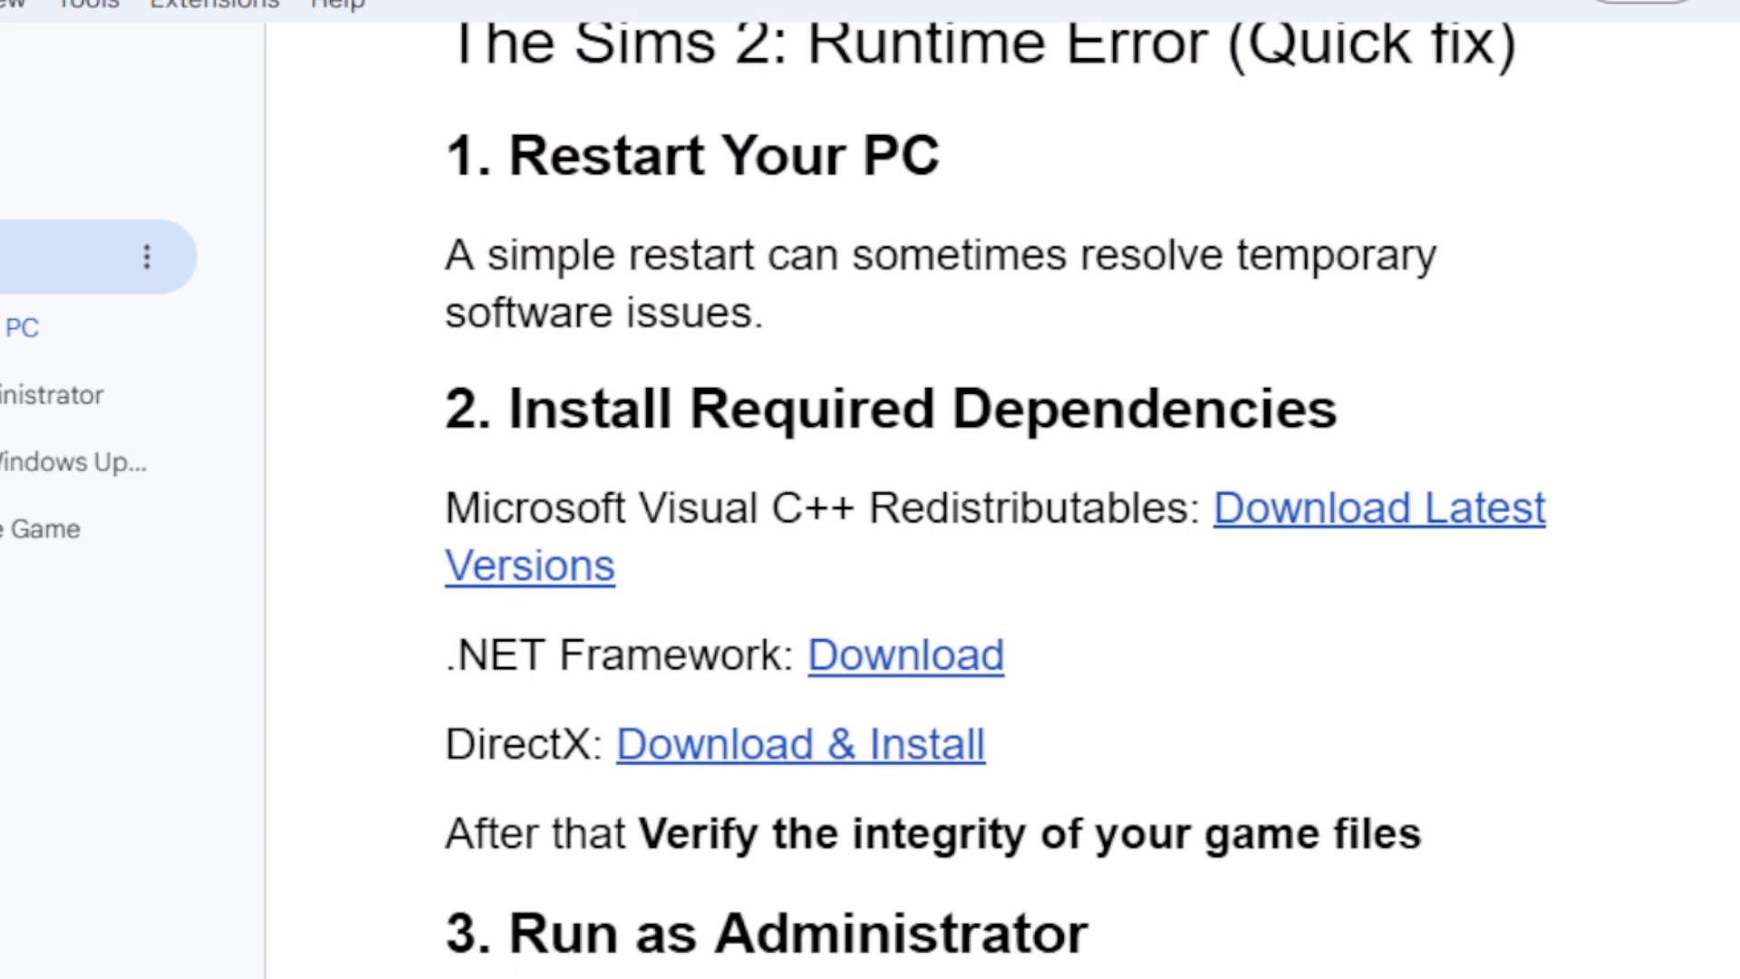
scroll(1062, 753, "down", 1)
scroll(1062, 752, "up", 1)
scroll(1062, 752, "up", 1)
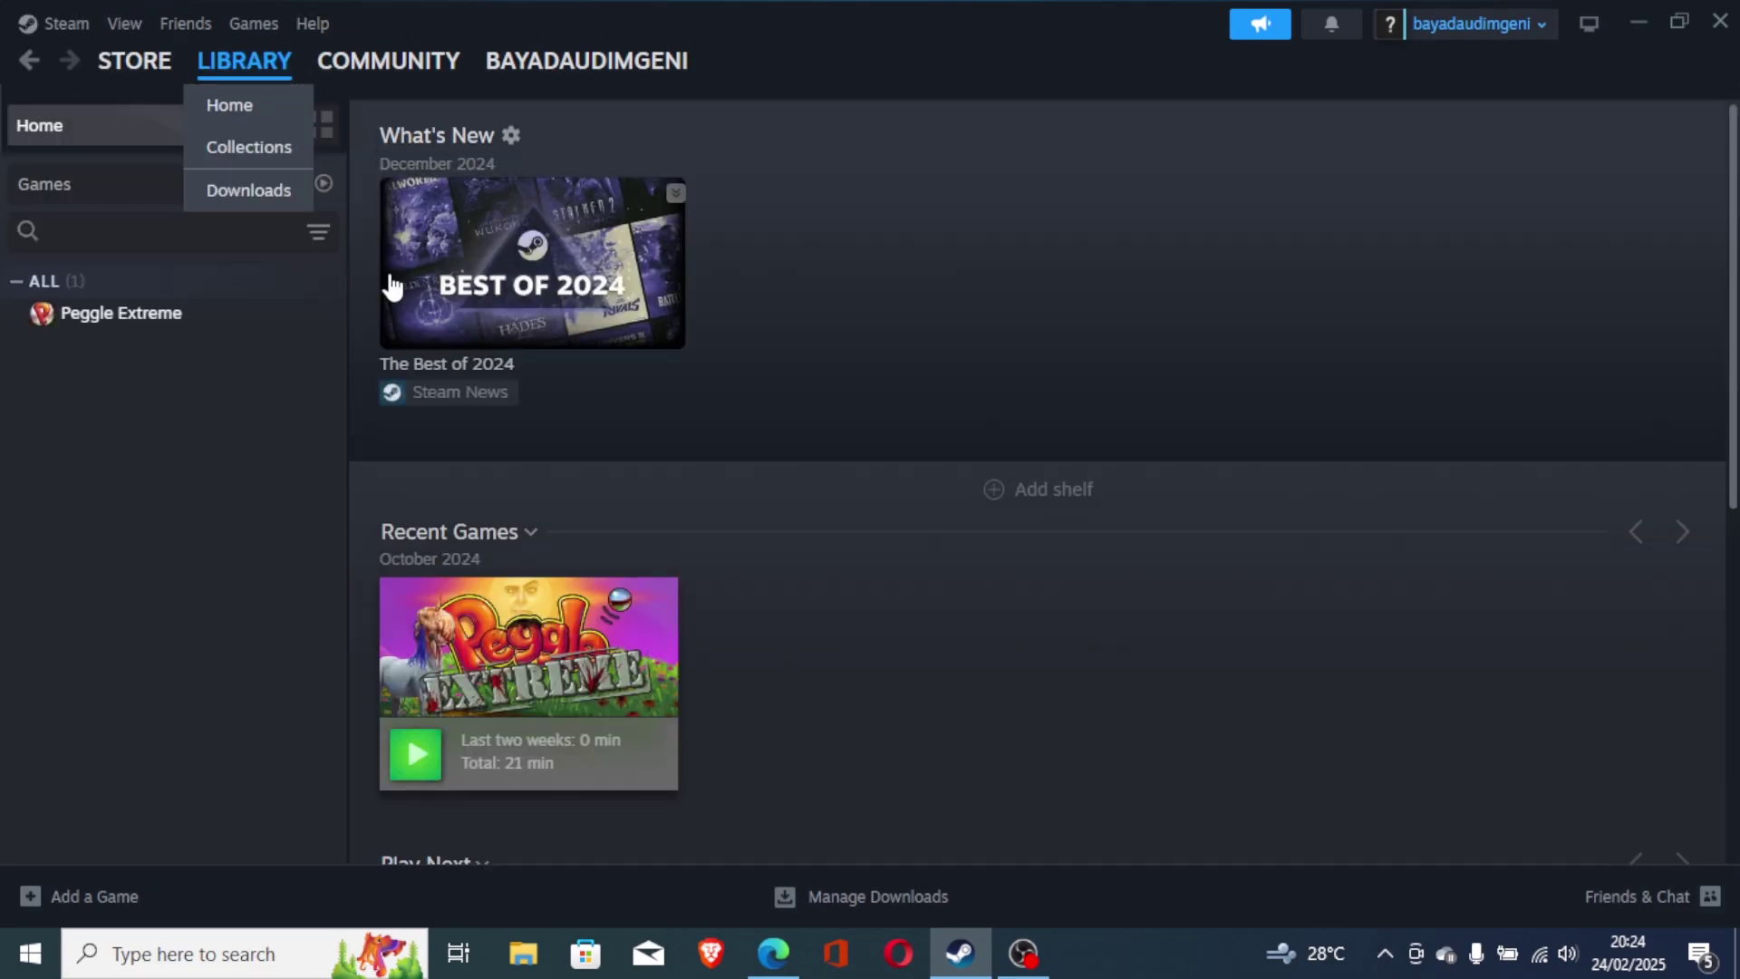
Step: Run Verify integrity of game files from Peggle Extreme's Installed Files properties, then close them
right_click(138, 314)
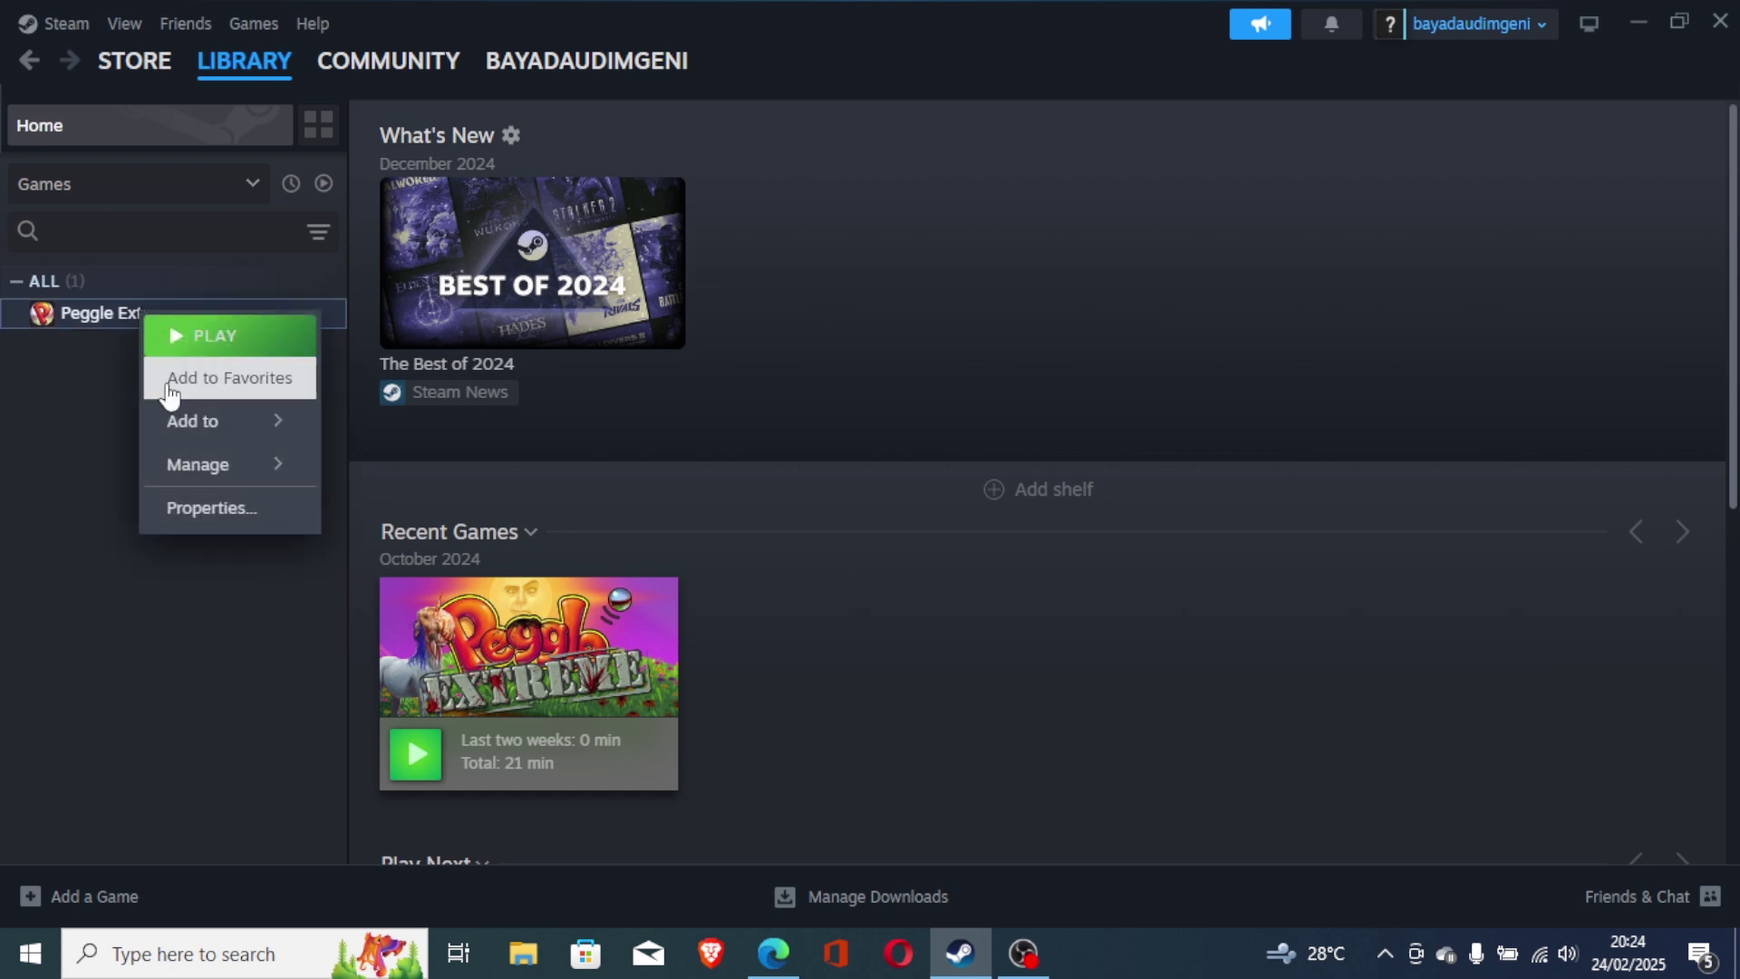
left_click(206, 507)
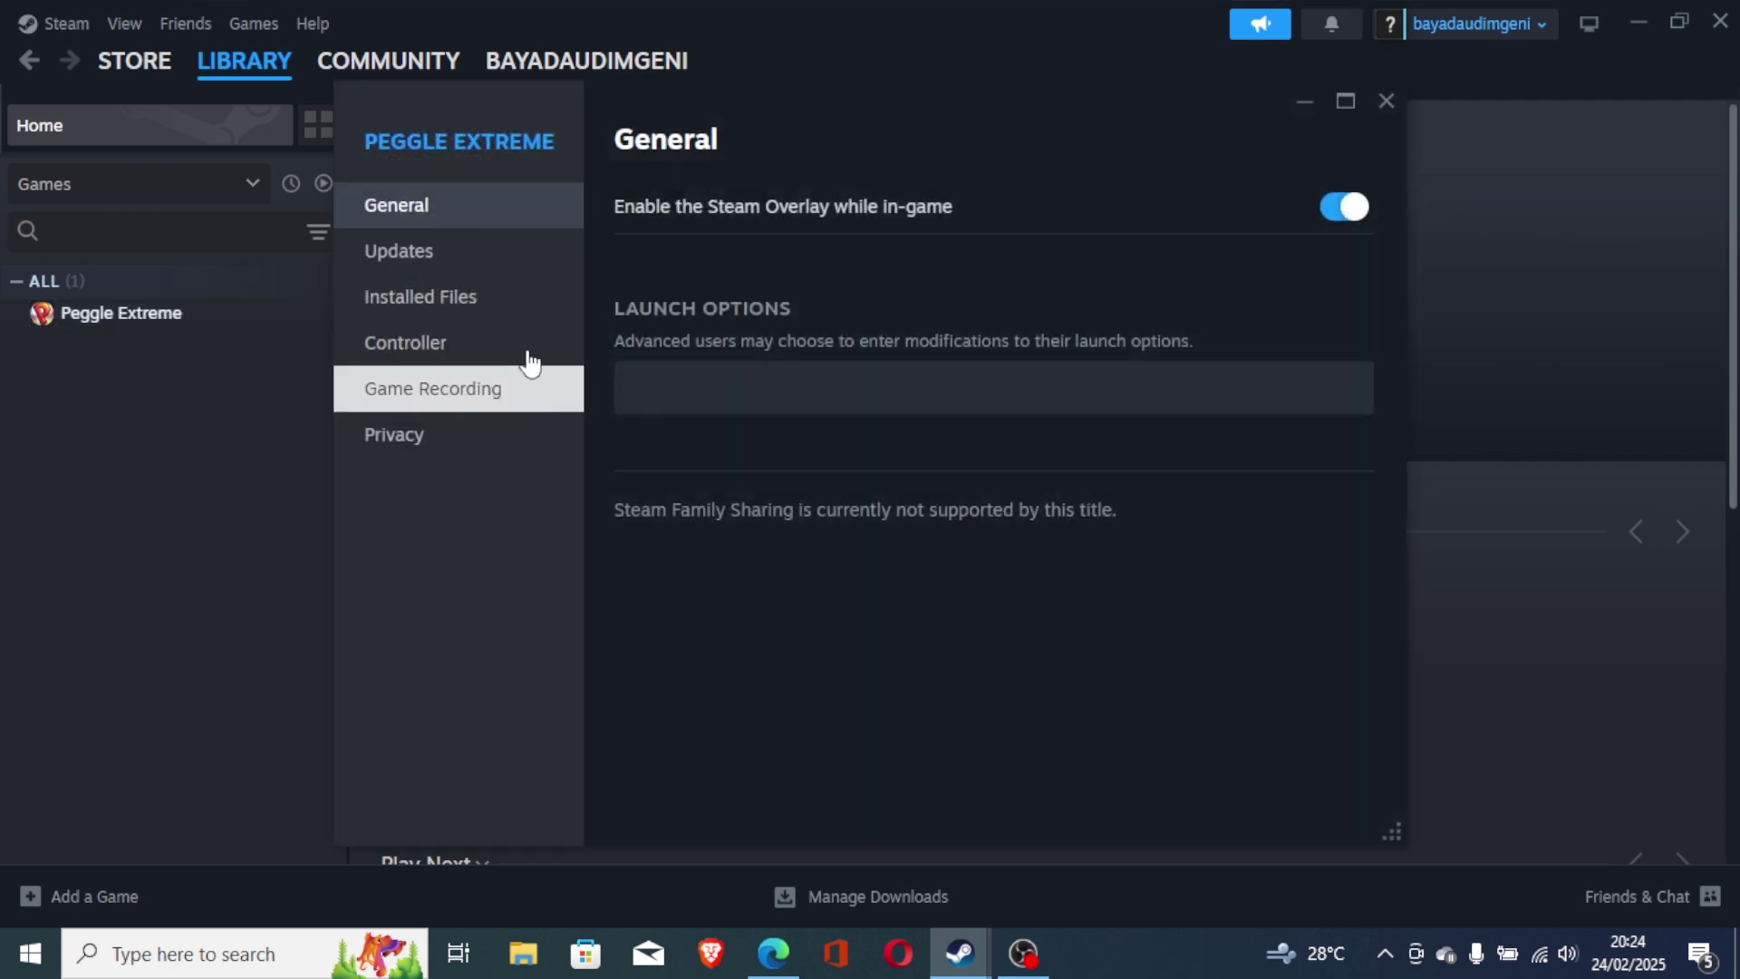
left_click(473, 295)
left_click(1205, 394)
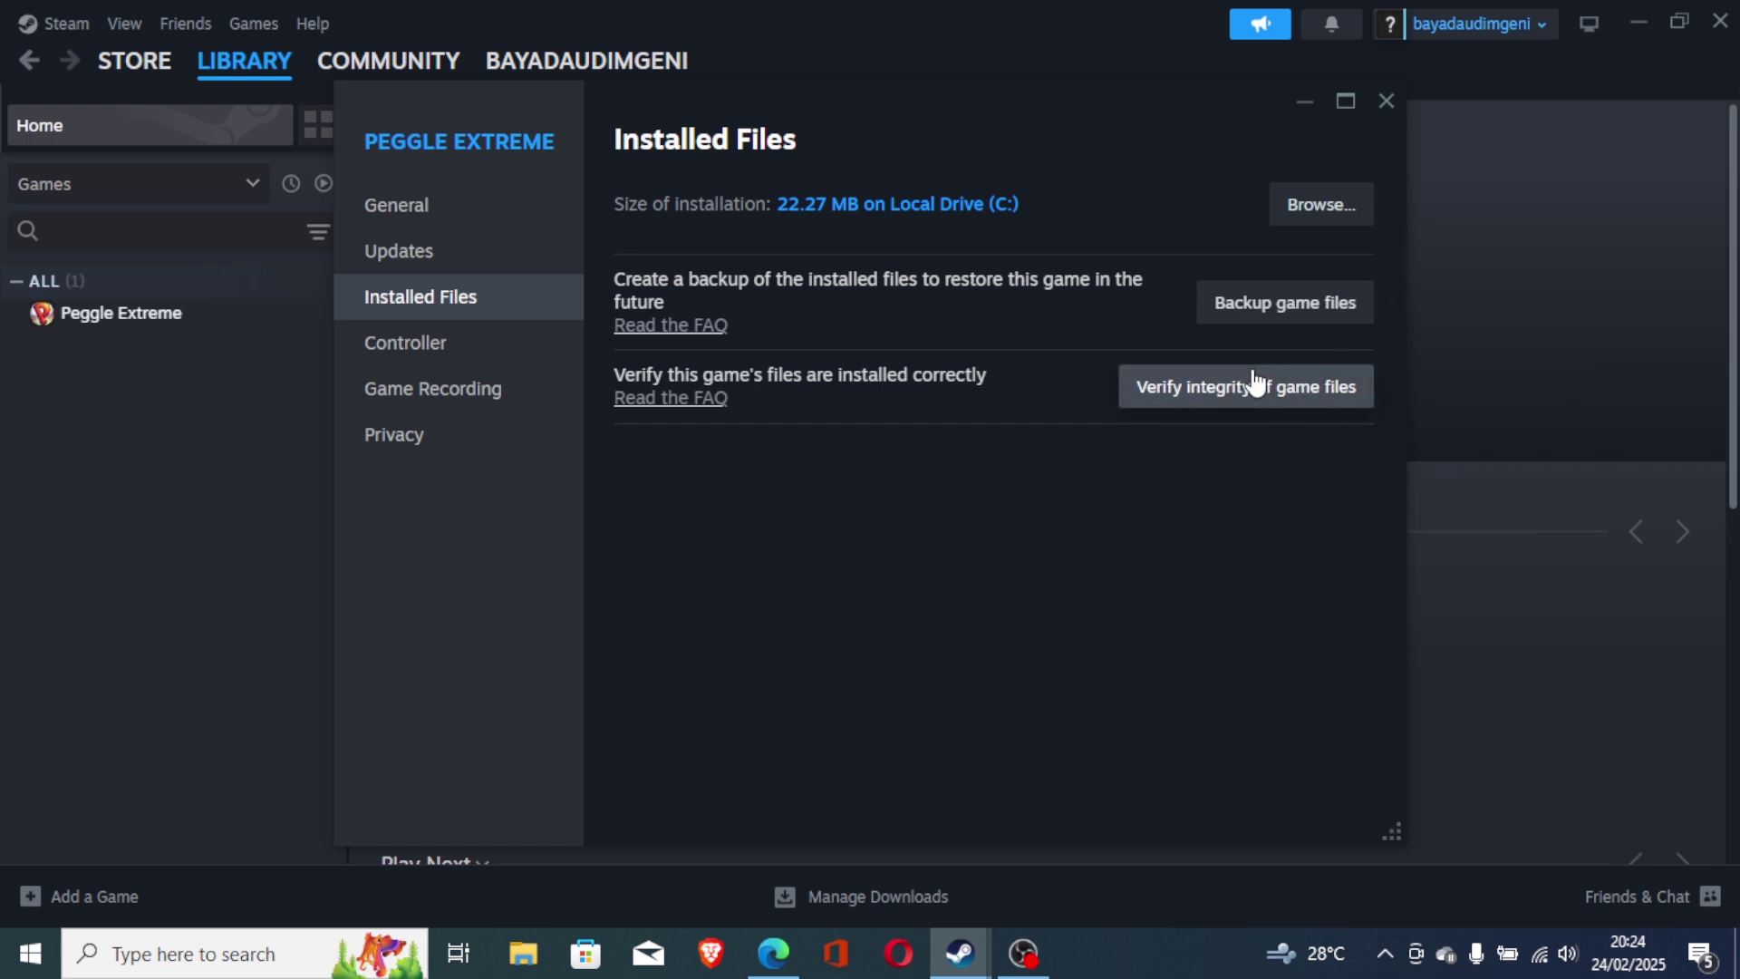
left_click(1388, 102)
Step: Switch back to the Edge window showing the Sims 2 runtime error guide
left_click(774, 952)
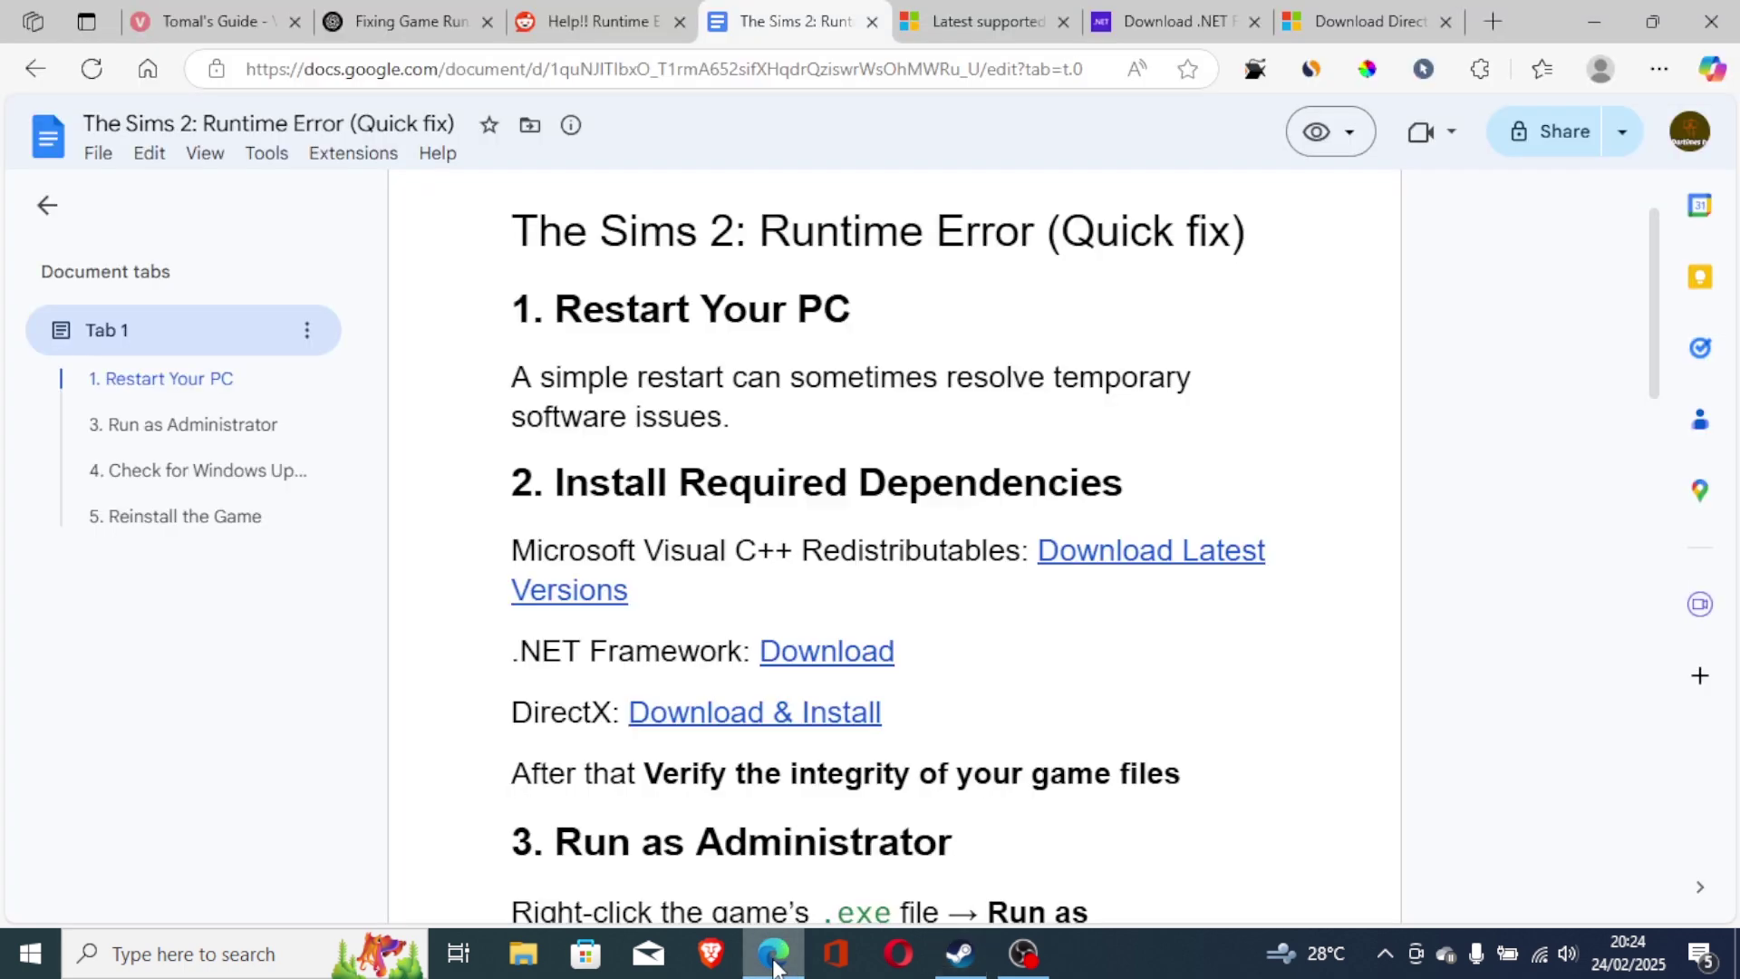
left_click_drag(1648, 345, 1667, 439)
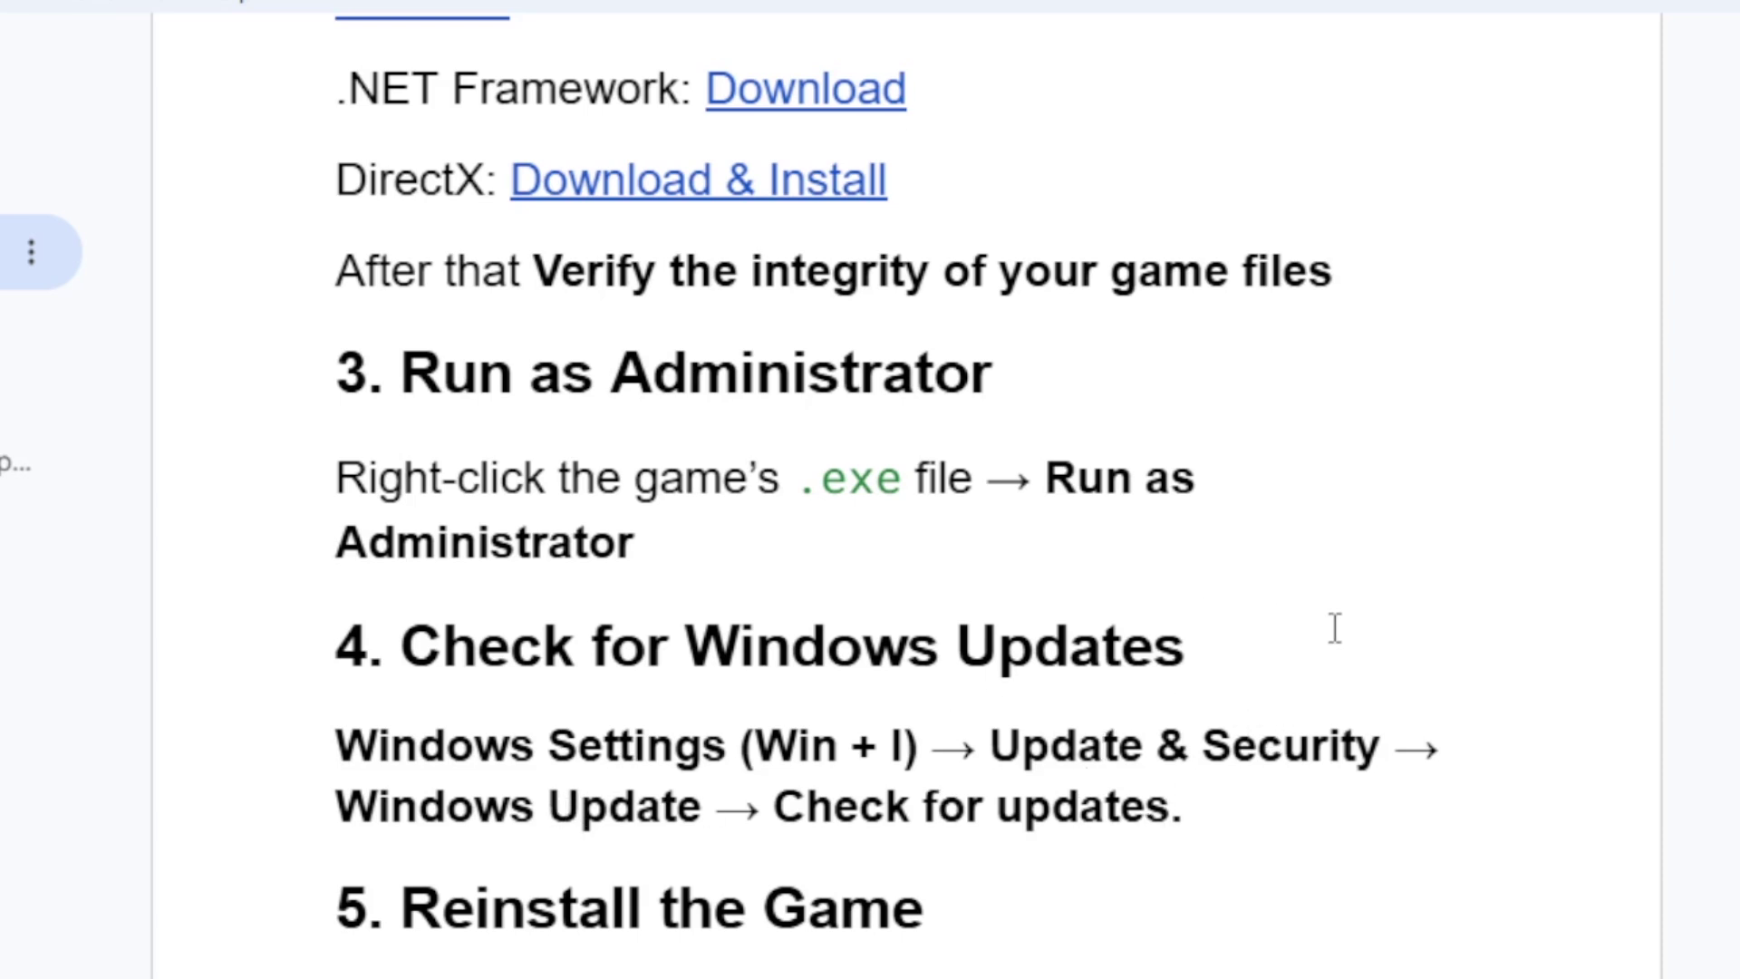
scroll(871, 490, "down", 3)
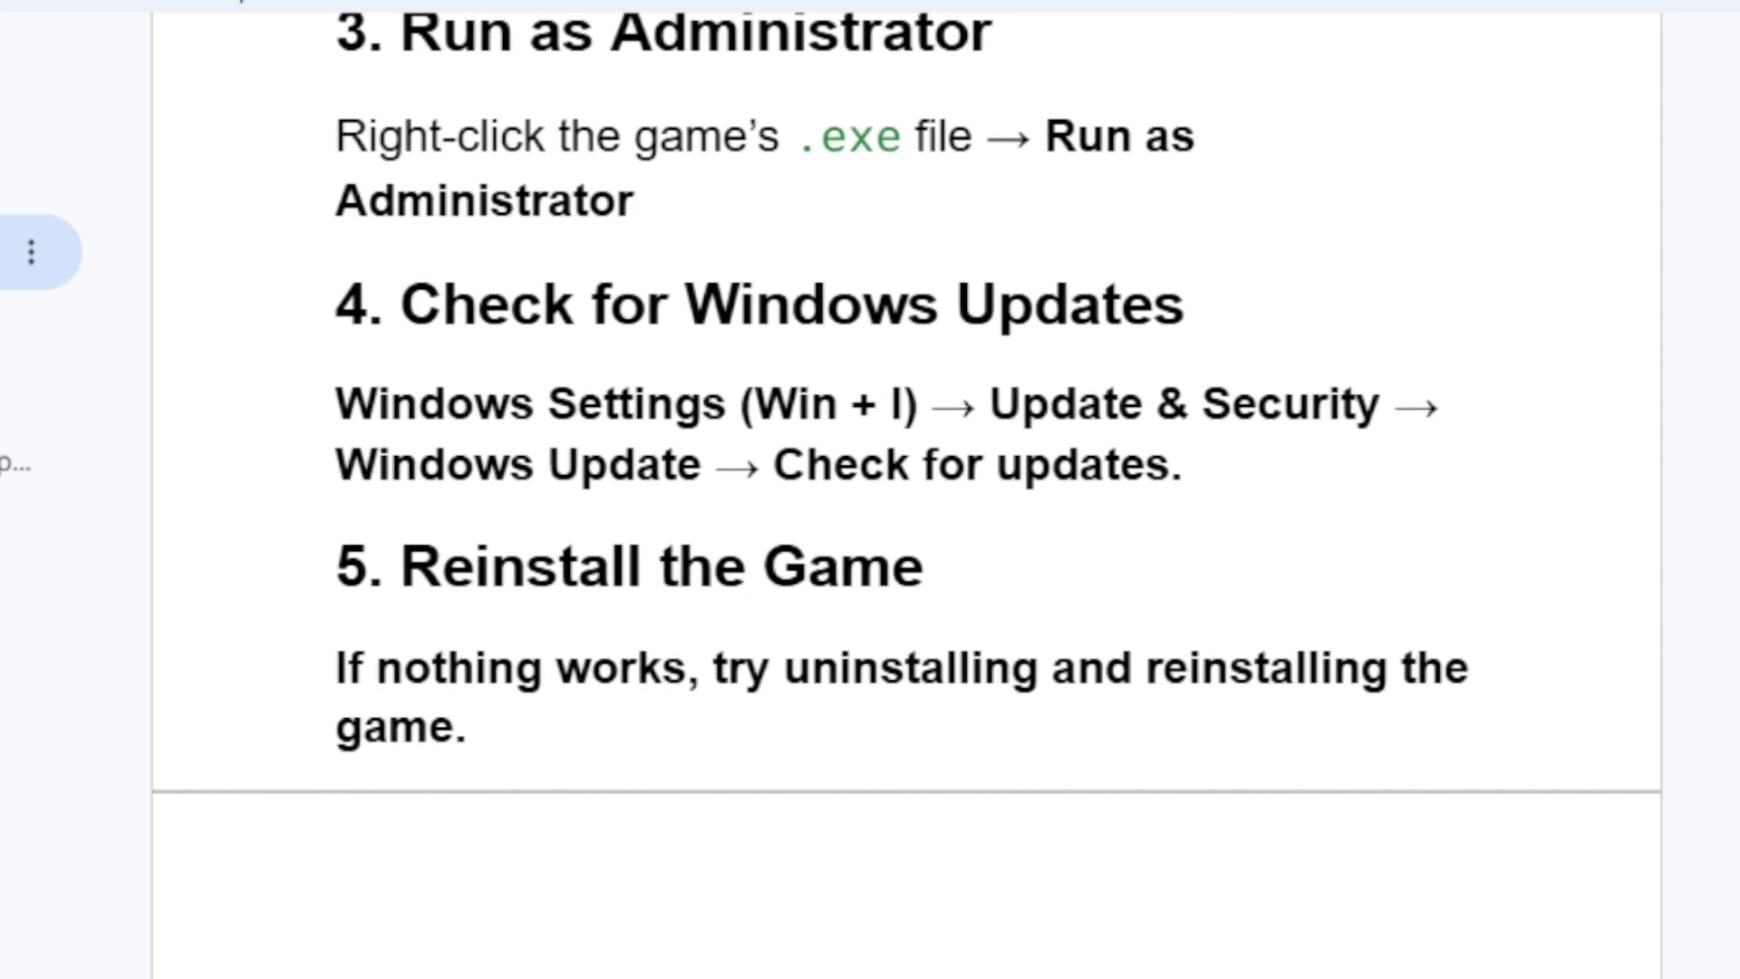
scroll(870, 490, "up", 3)
scroll(871, 491, "up", 3)
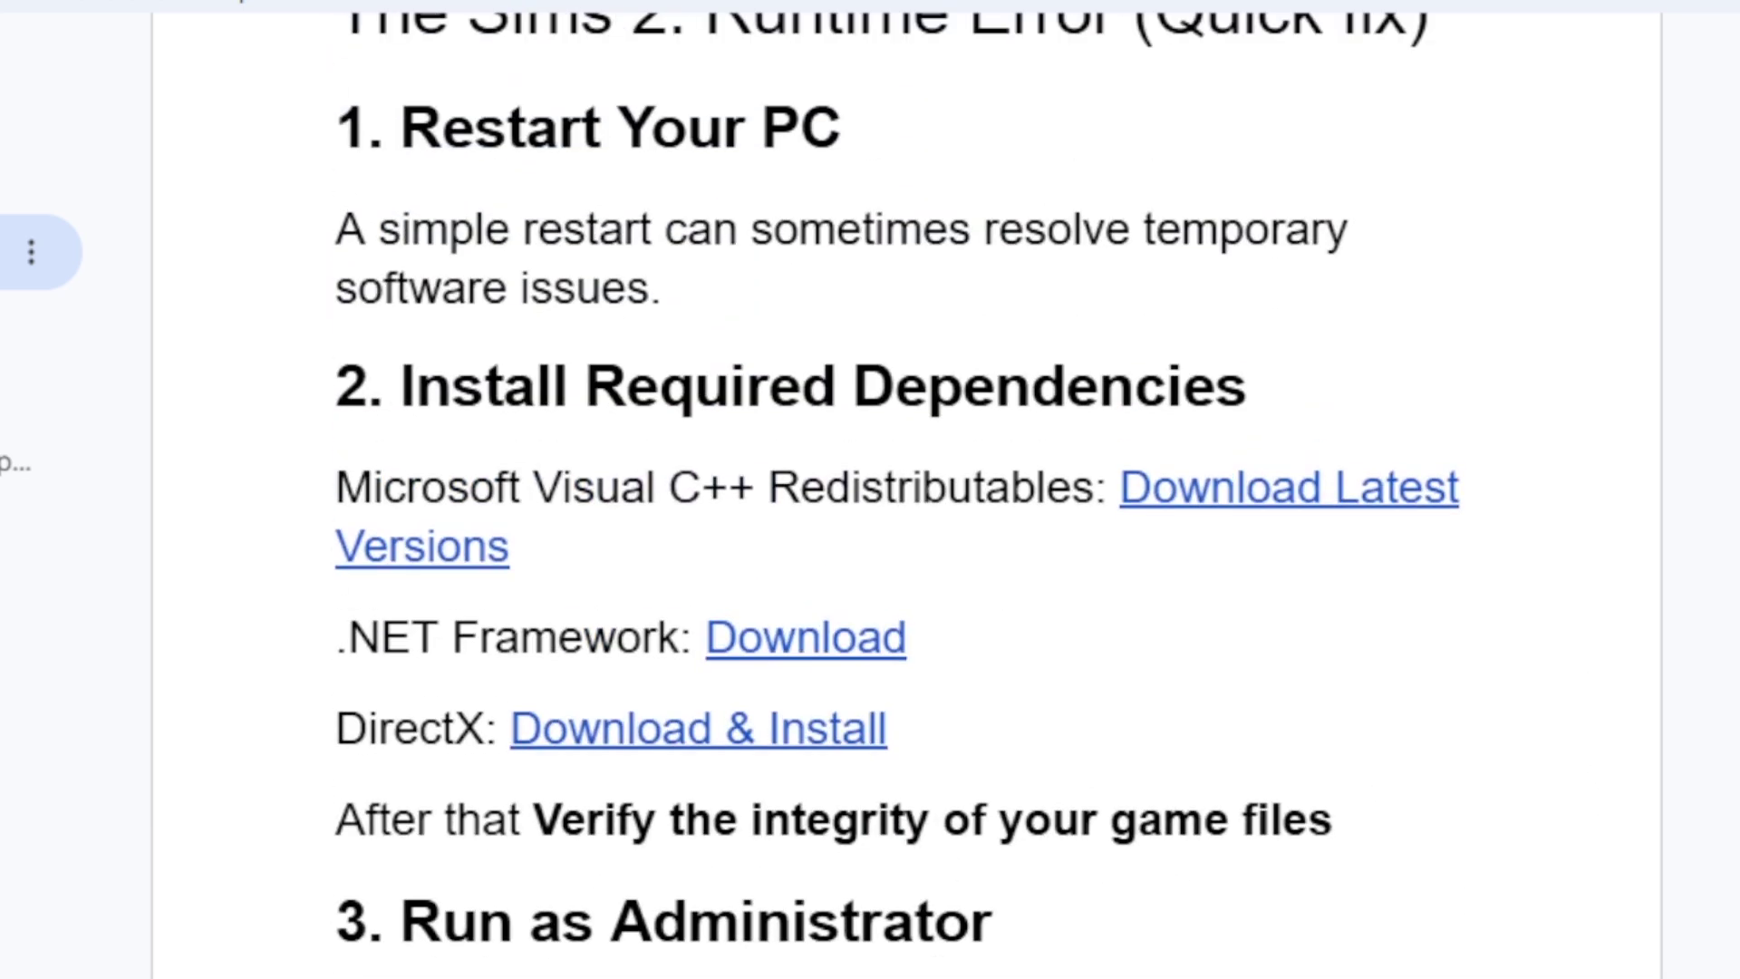
scroll(870, 490, "up", 2)
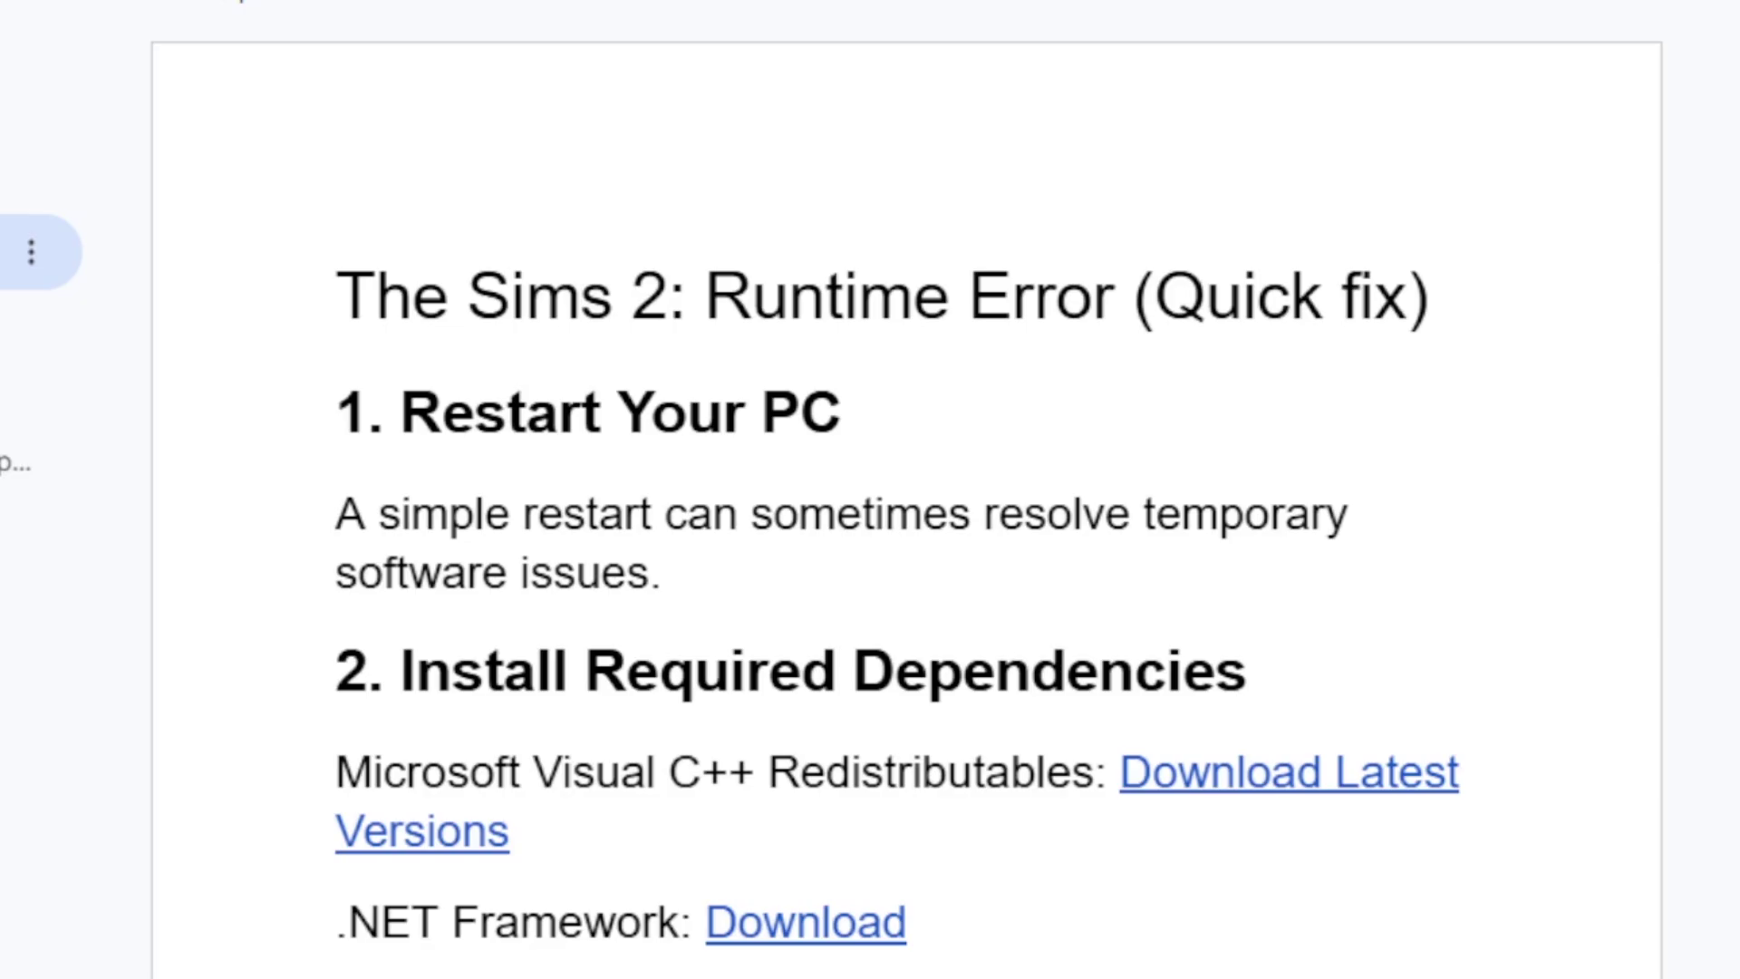
scroll(871, 489, "down", 2)
scroll(871, 490, "down", 5)
scroll(871, 489, "down", 1)
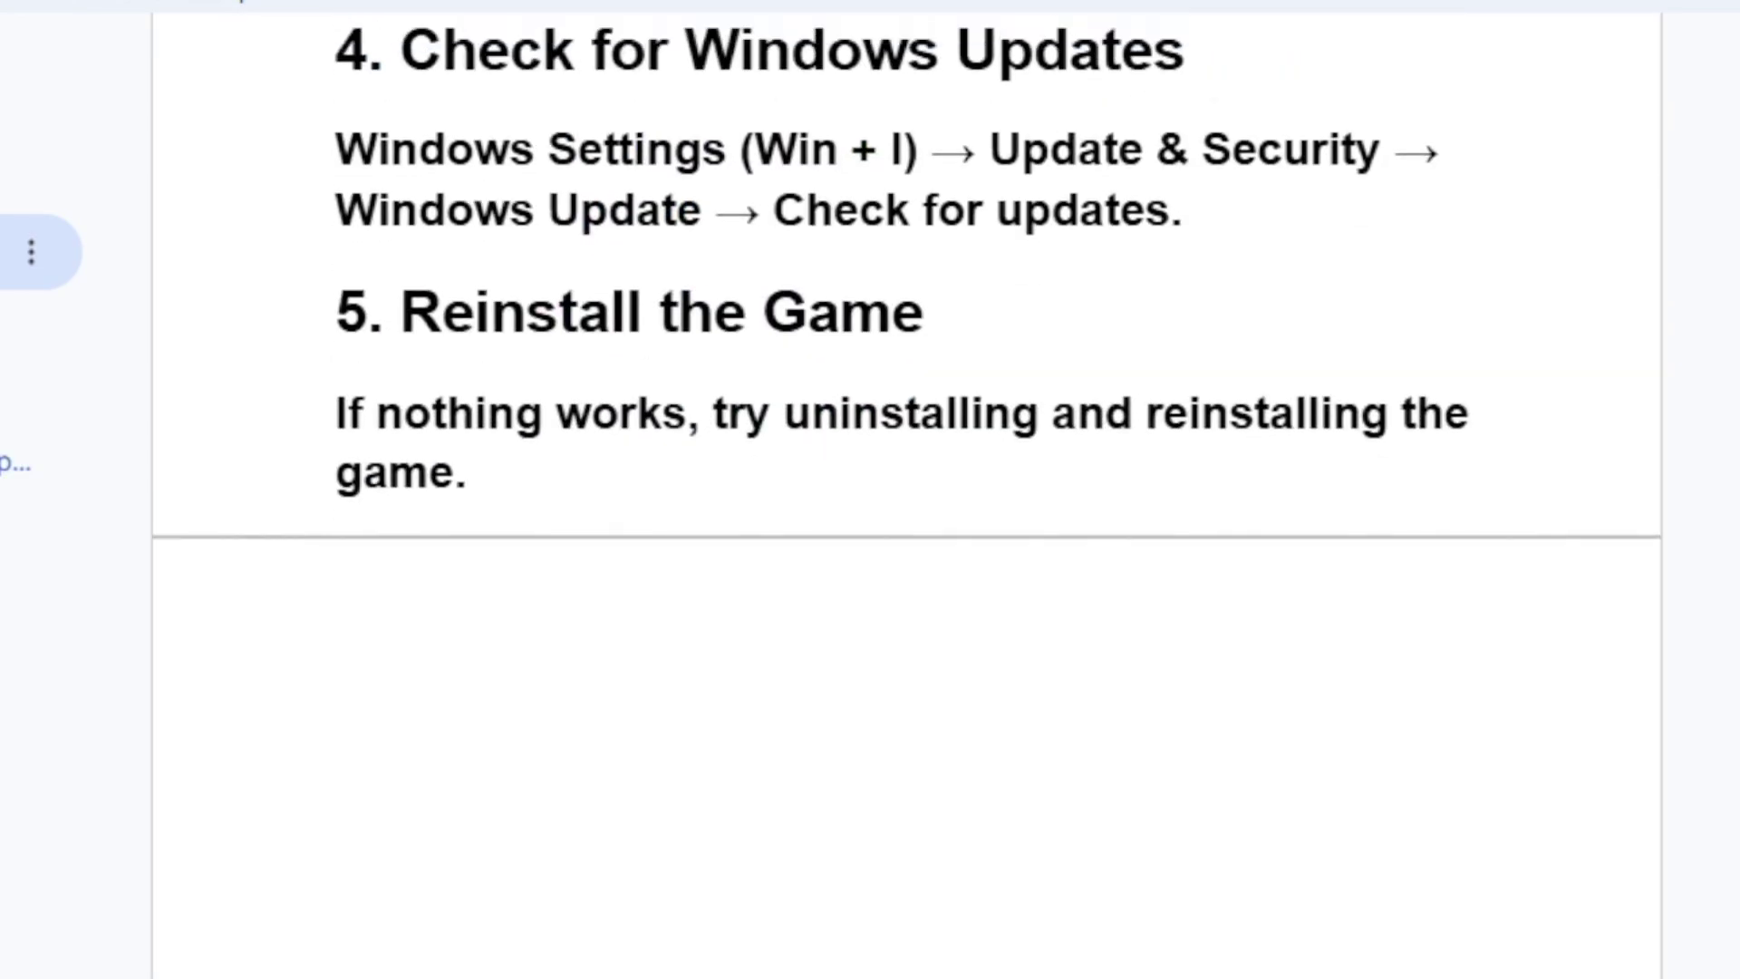
scroll(870, 490, "up", 1)
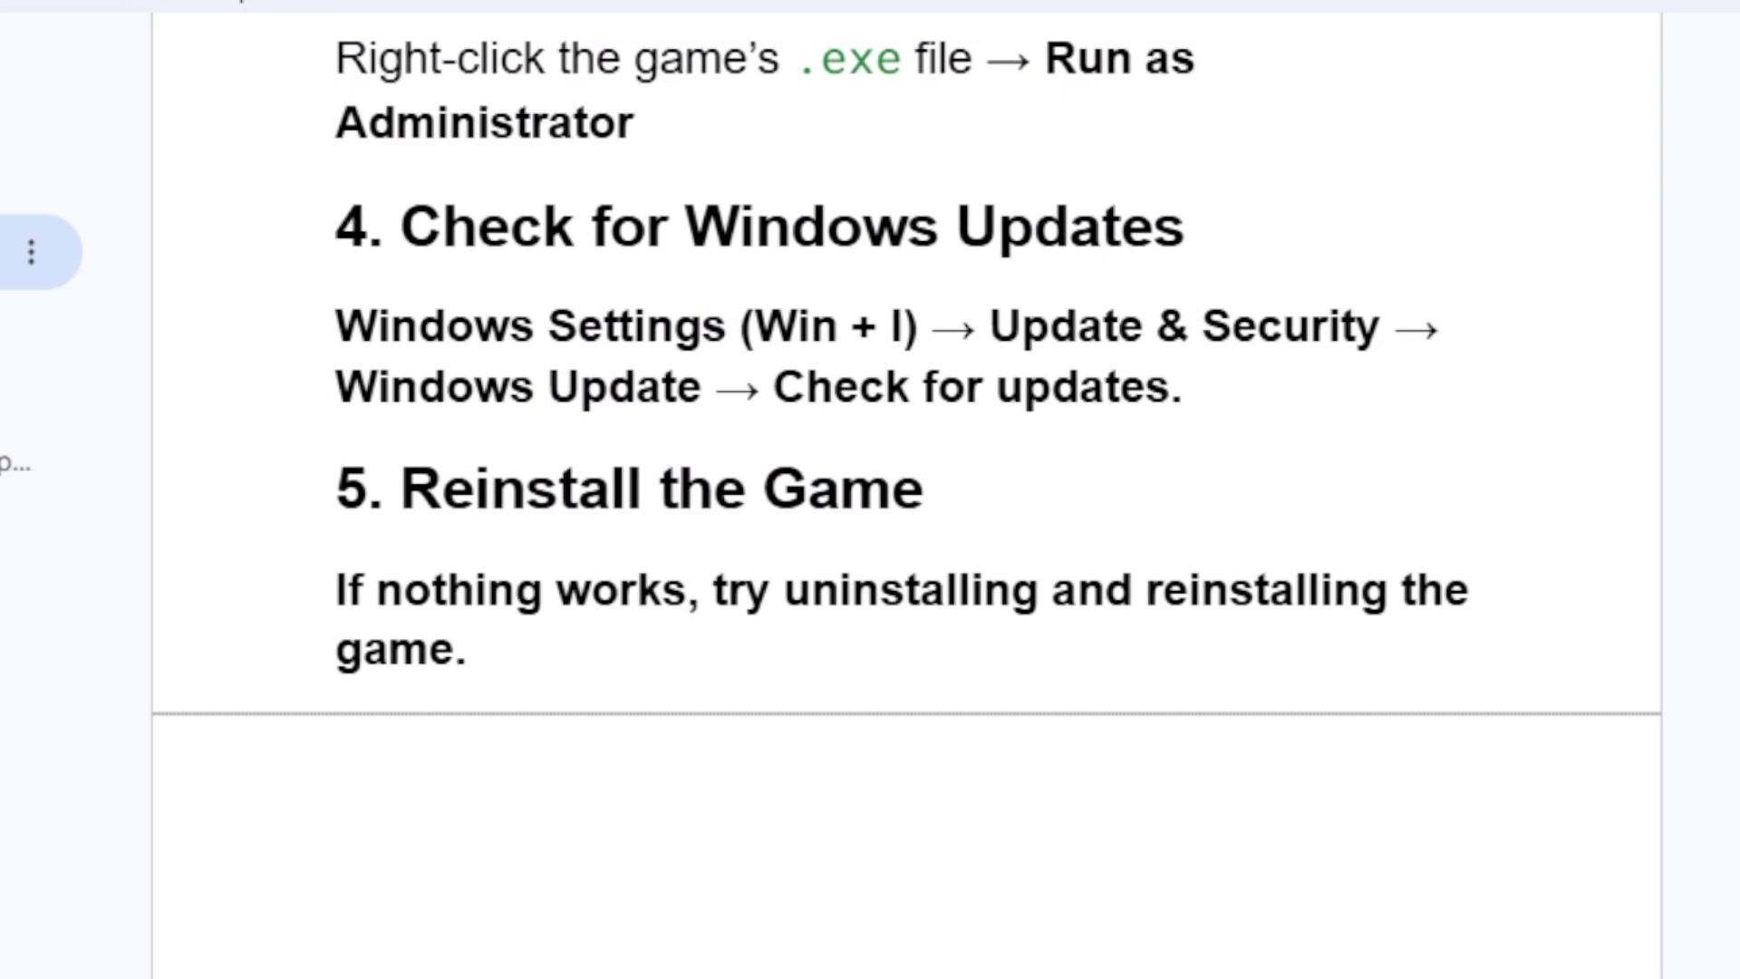
scroll(871, 491, "up", 5)
scroll(870, 490, "up", 4)
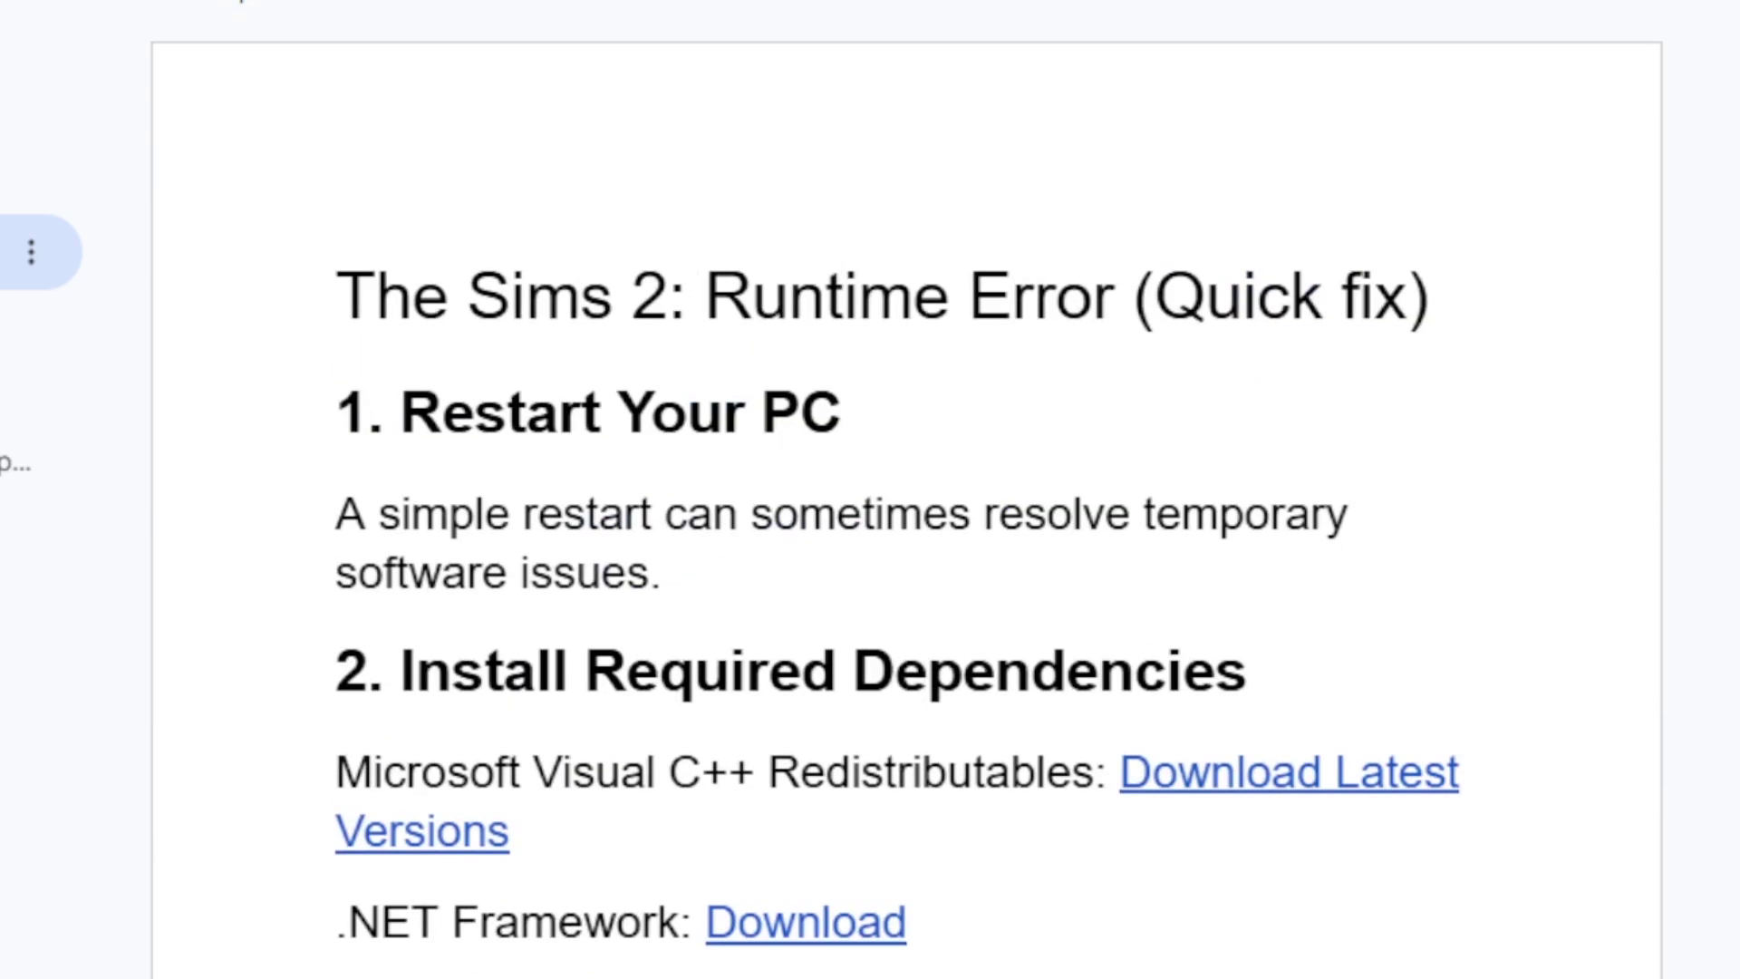